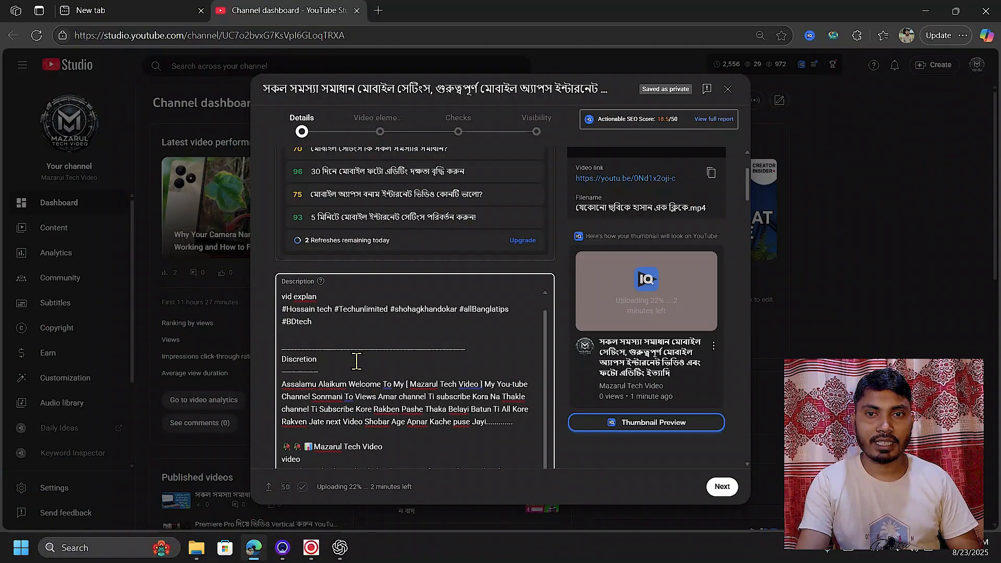
- Replace the entire video description with the copied One Click Photo Smile Maker text and append the hashtag #mazarultechvideo
key(ctrl+a)
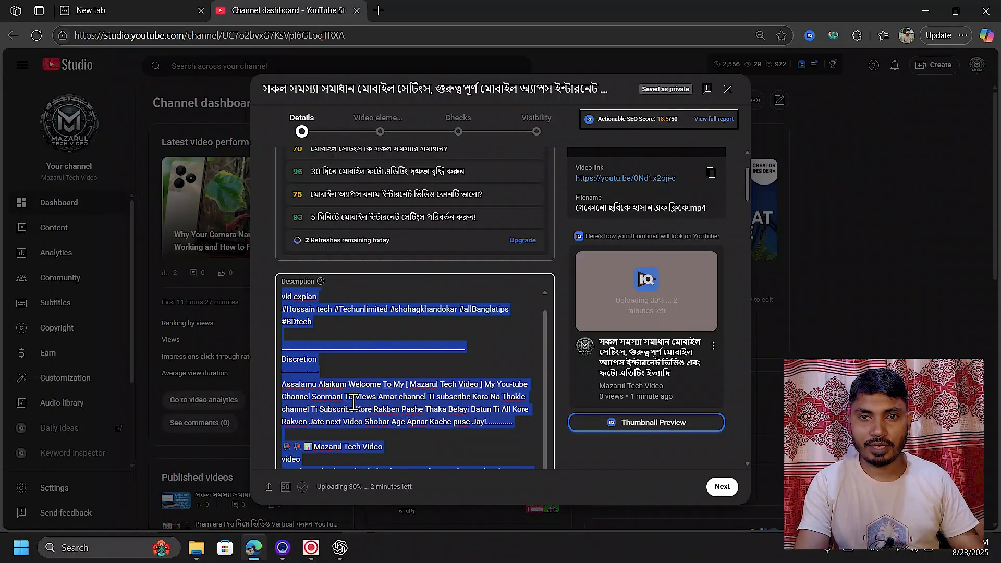
key(ctrl+v)
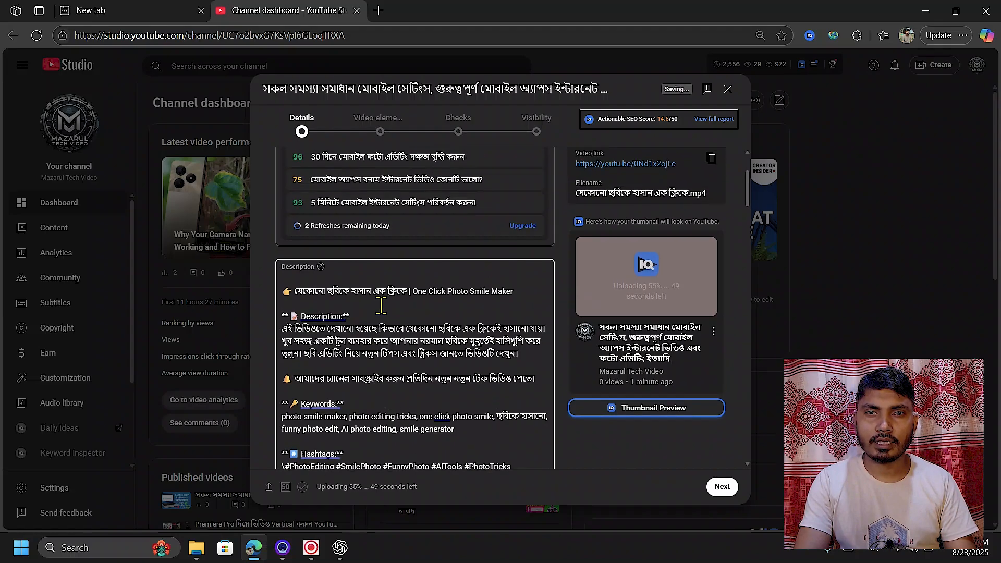
scroll(343, 408, down, 2)
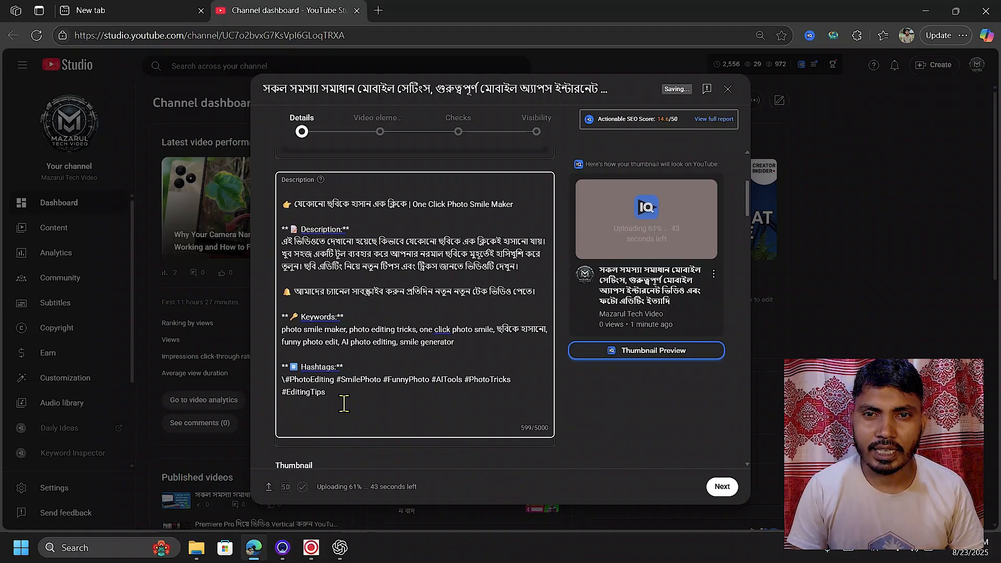
click(350, 393)
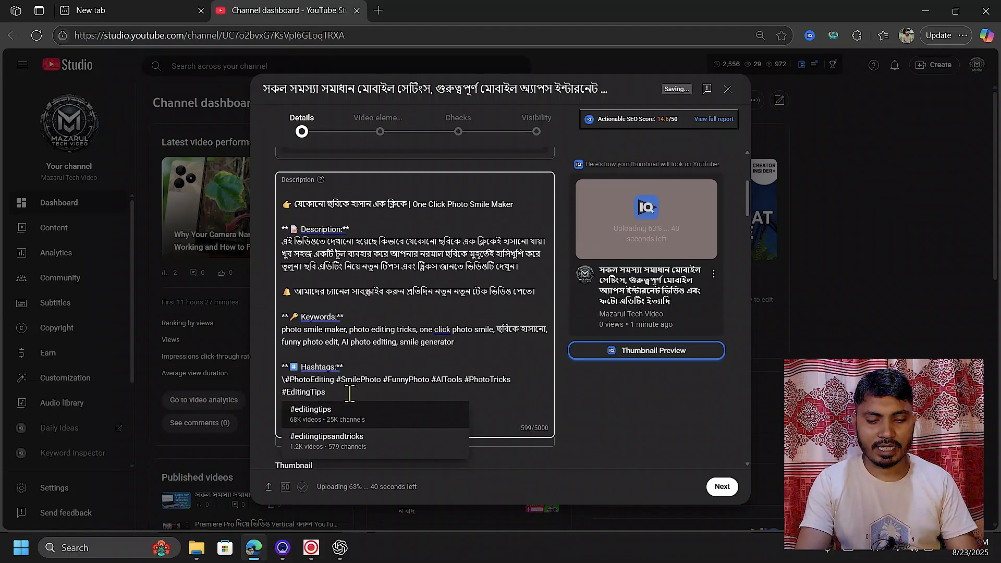
text(#)
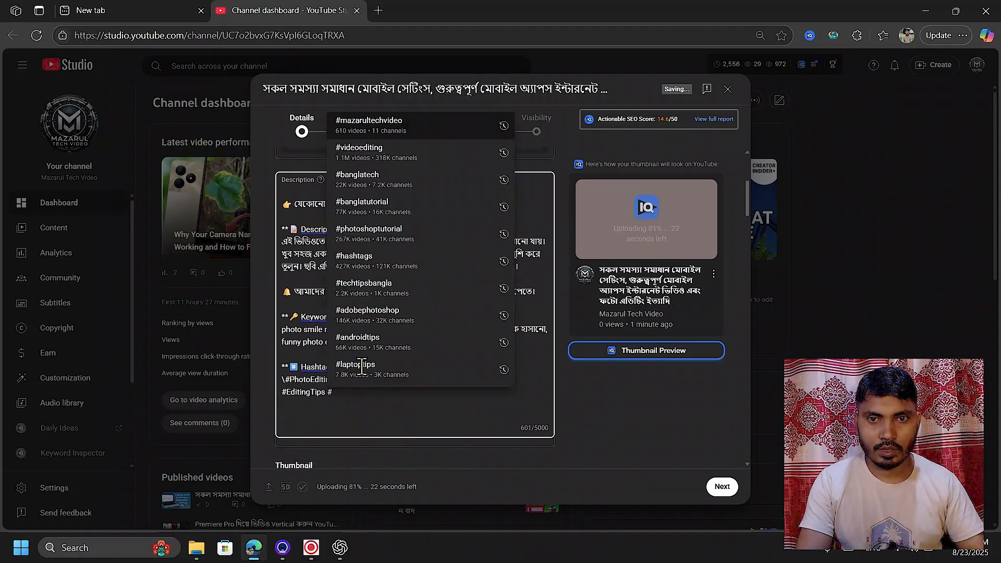
click(414, 131)
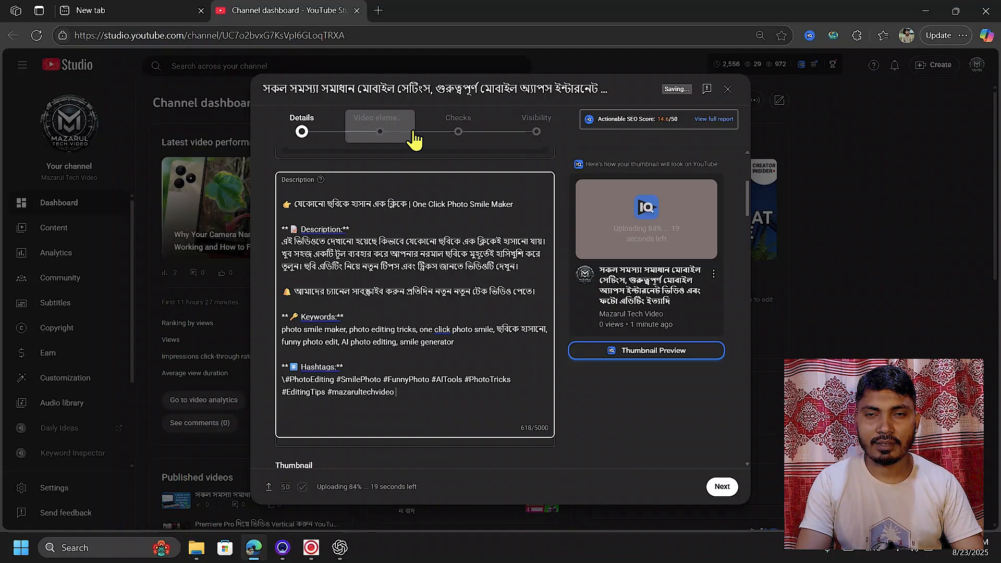
- Replace the video title with the description's heading line, "যেকোনো ছবিকে হাসান এক ক্লিকে | One Click Photo Smile Maker"
scroll(417, 289, up, 2)
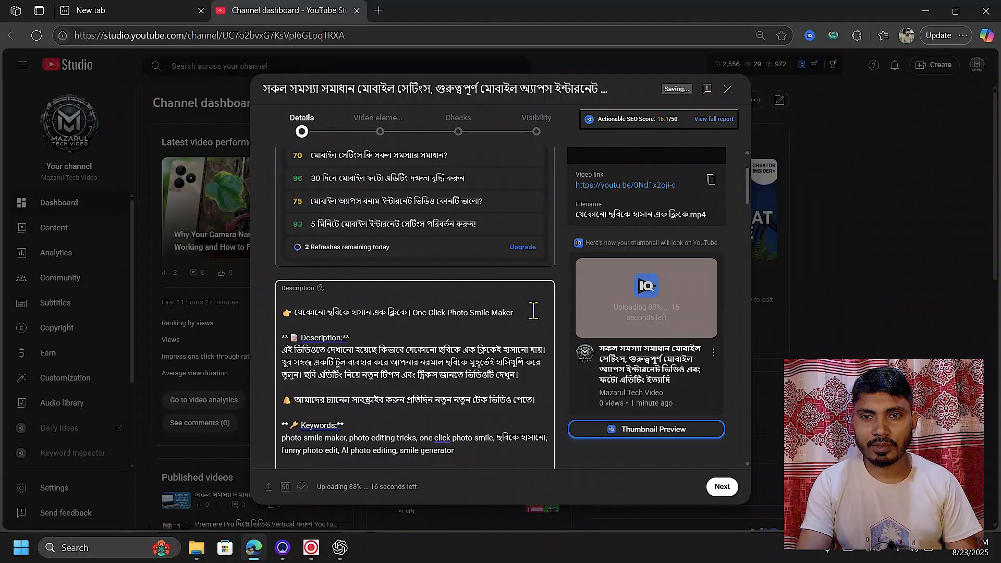
drag(311, 320, 294, 315)
right_click(398, 314)
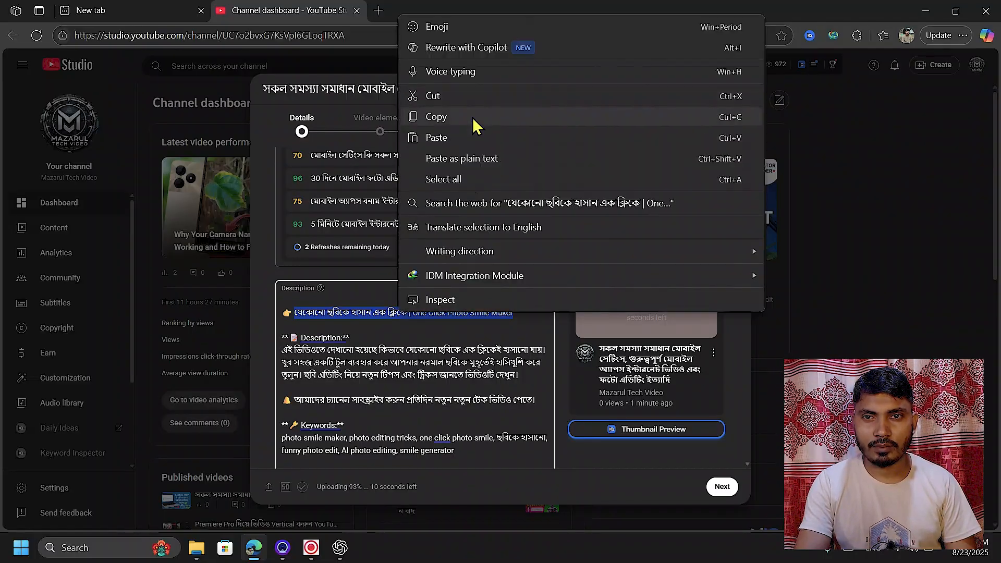
click(472, 118)
scroll(398, 196, up, 2)
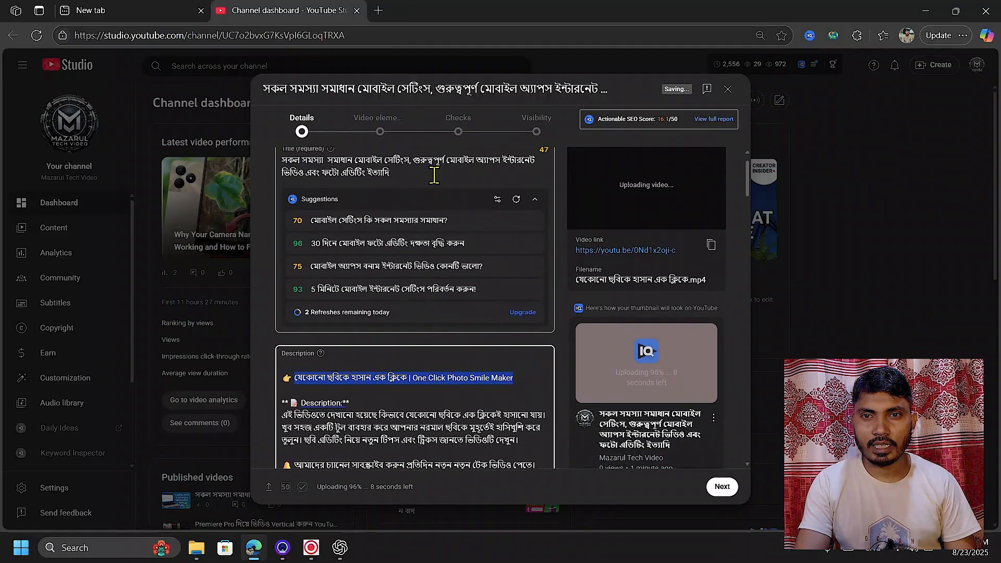
drag(418, 213, 321, 185)
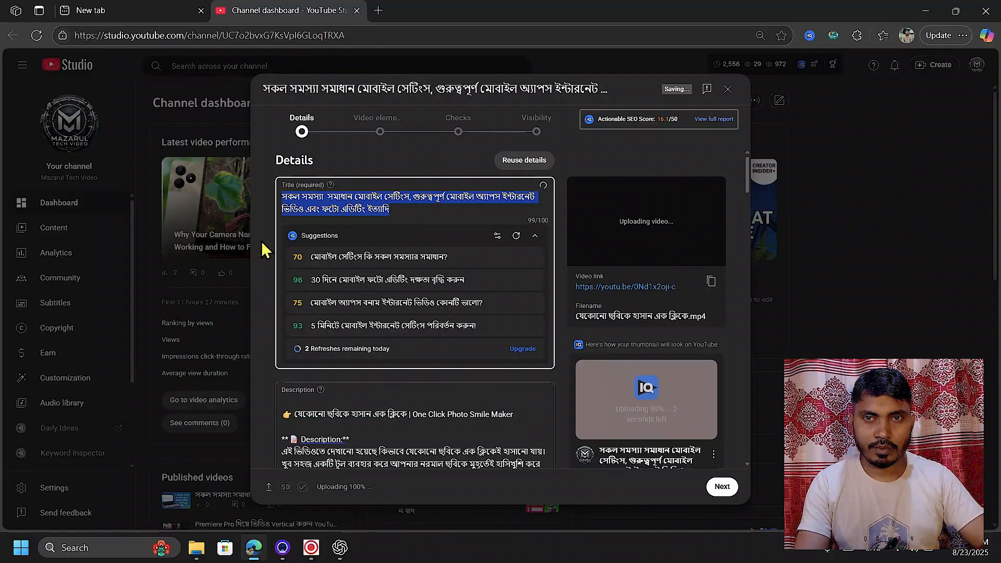
key(ctrl+v)
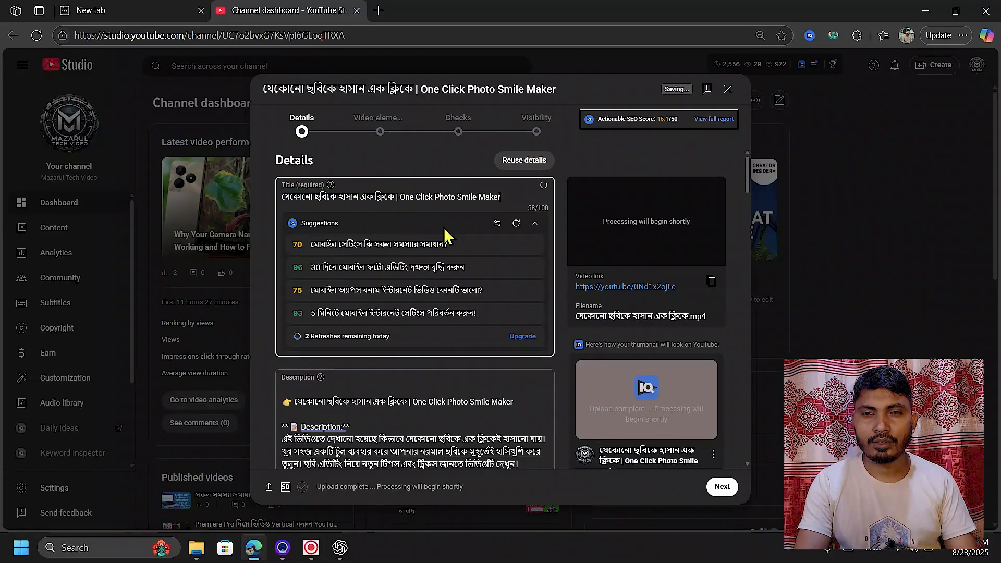
- Upload the smile-edit image of the woman in a purple sari from the pc tumbnel folder as the custom thumbnail
drag(745, 190, 743, 235)
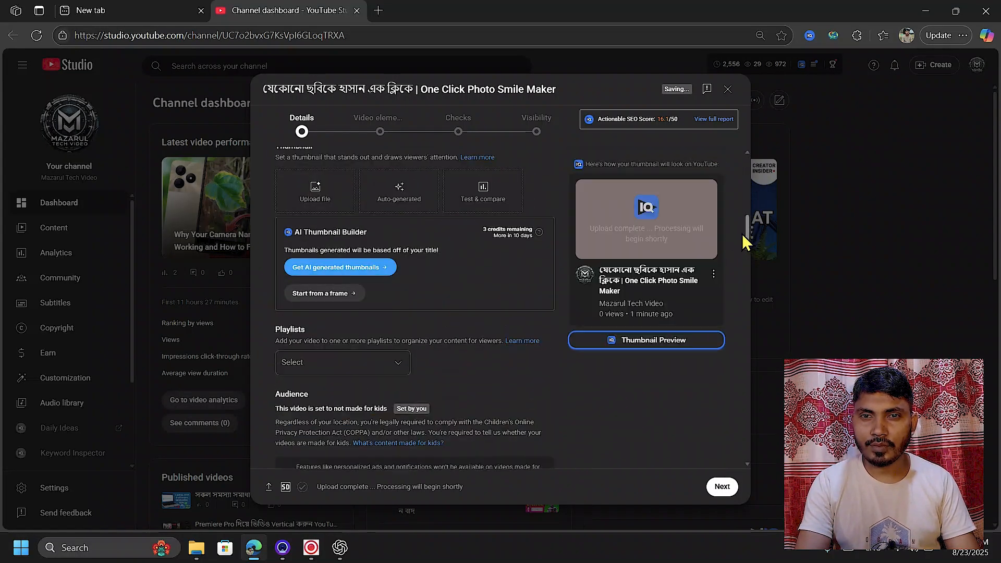
click(318, 193)
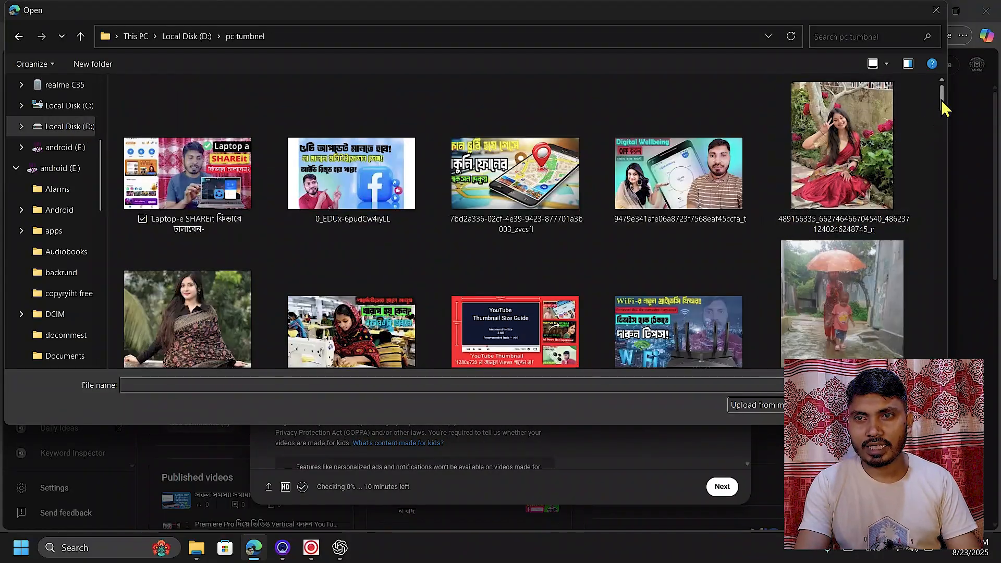
drag(942, 102, 937, 147)
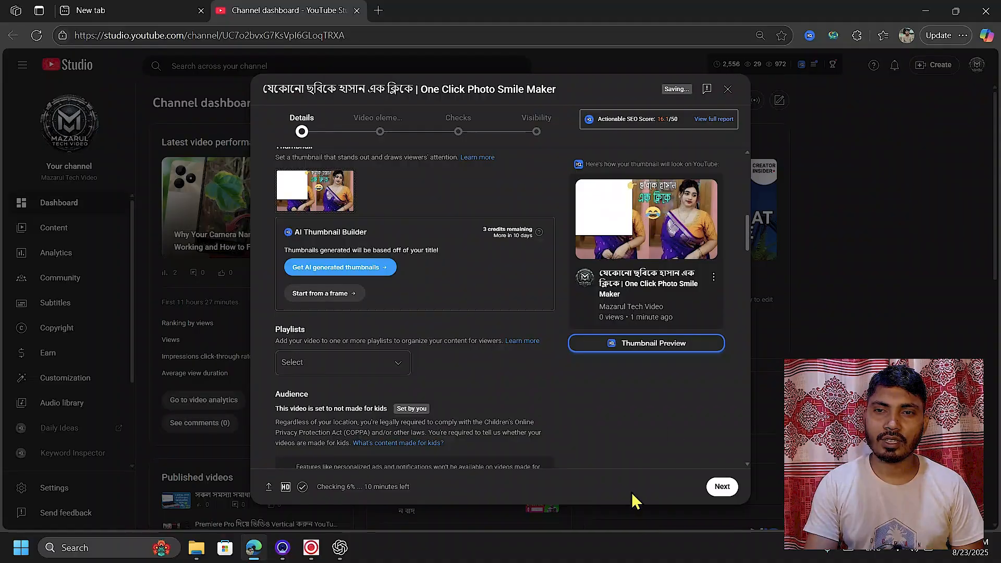
- Copy the full video title from the upload details
scroll(499, 399, down, 3)
scroll(720, 313, down, 4)
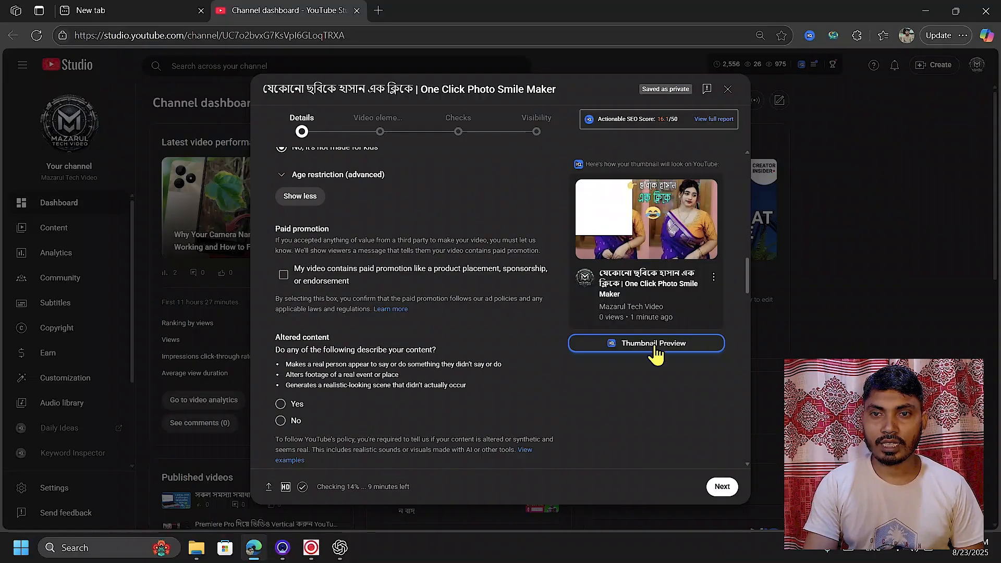
drag(748, 270, 749, 342)
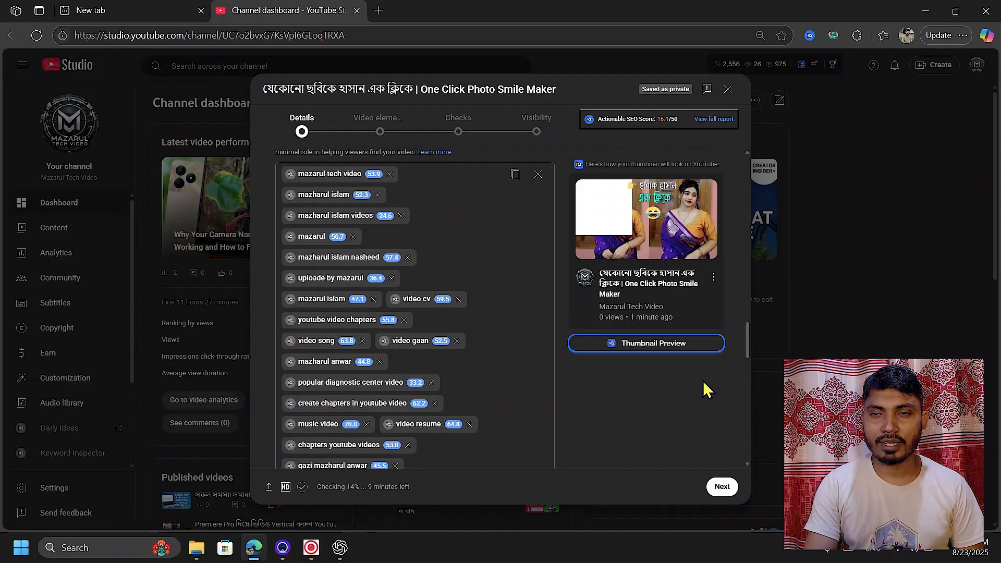
drag(748, 354, 746, 150)
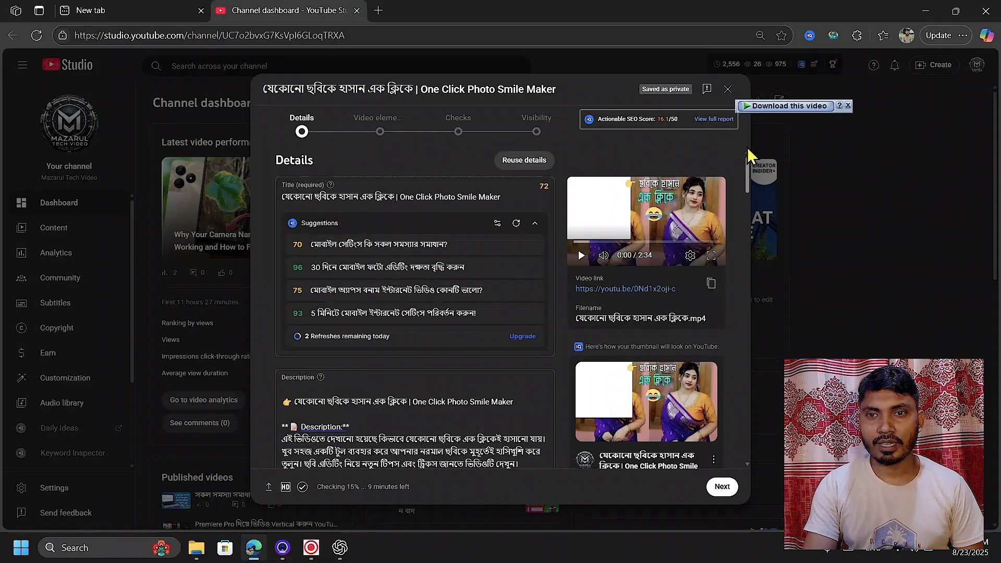
click(284, 205)
drag(399, 199, 268, 203)
drag(503, 199, 281, 206)
right_click(318, 197)
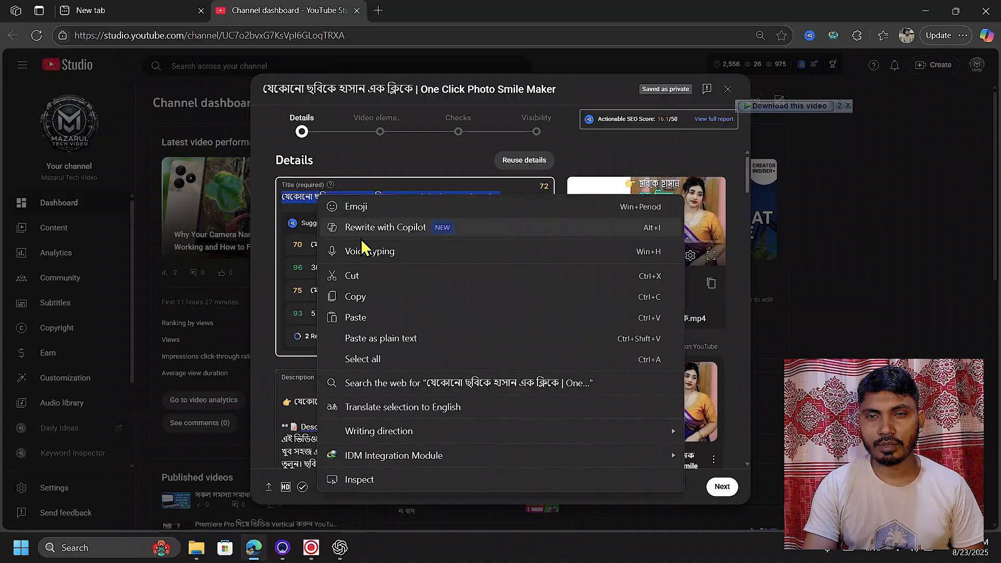
click(353, 292)
- Search the web for "tag generator" in a new browser tab and open the Rapidtags generator
click(379, 11)
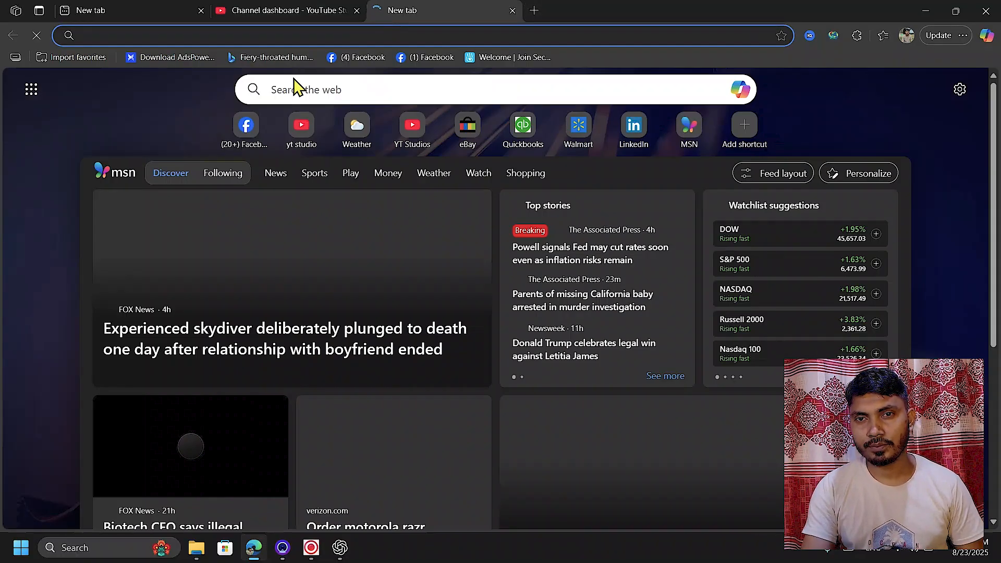
click(293, 86)
text(tag)
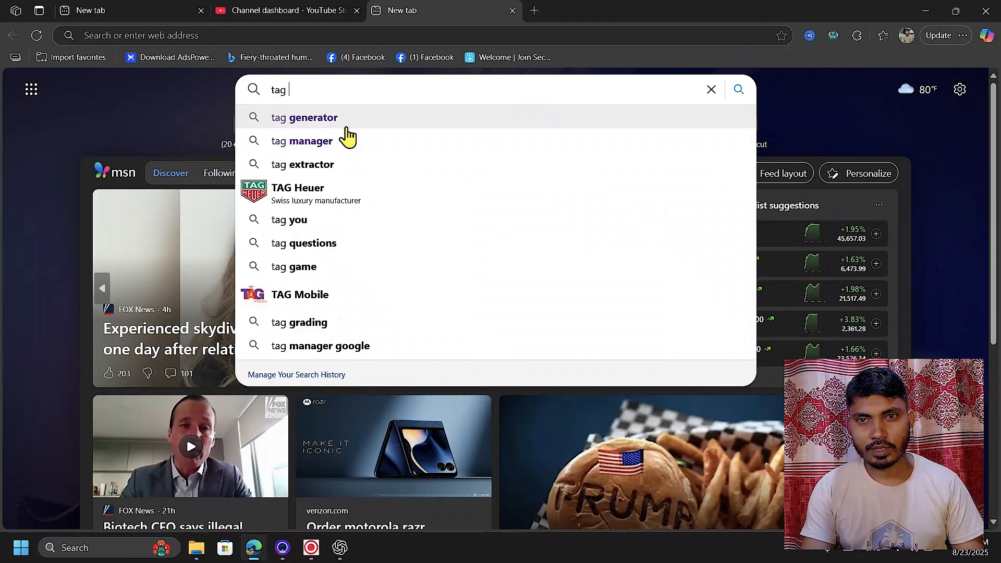
click(352, 124)
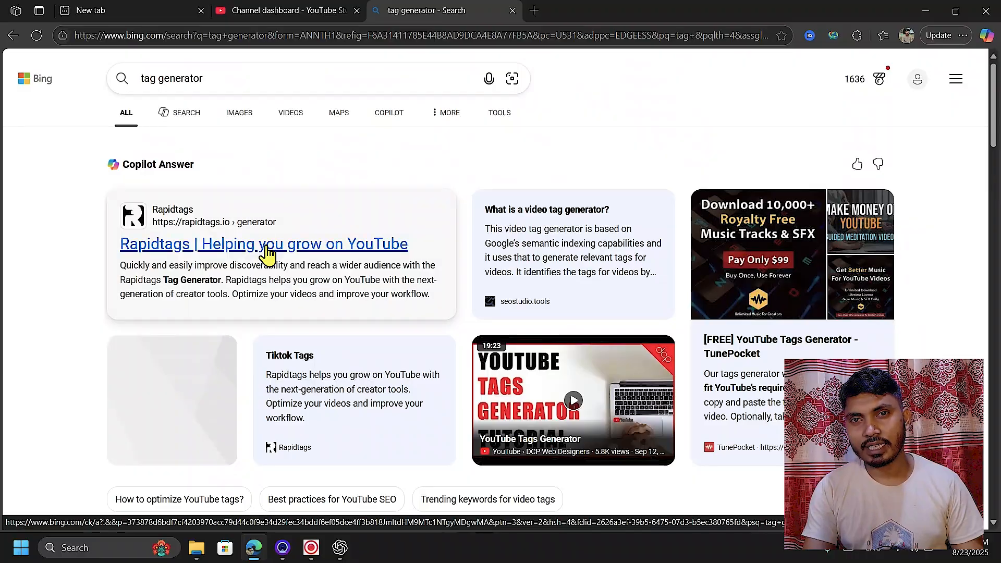
click(266, 247)
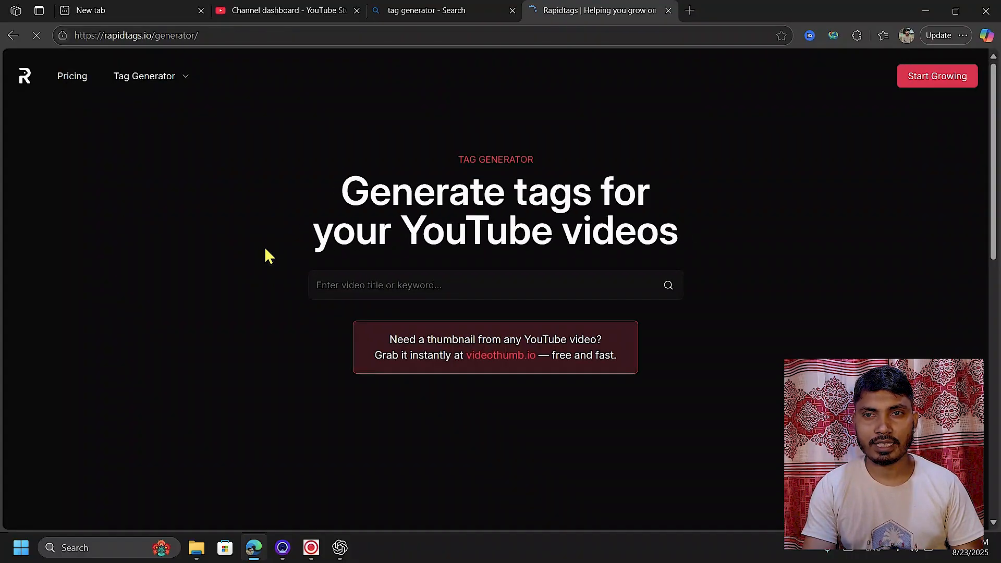
- Generate YouTube tags from the copied video title
click(475, 276)
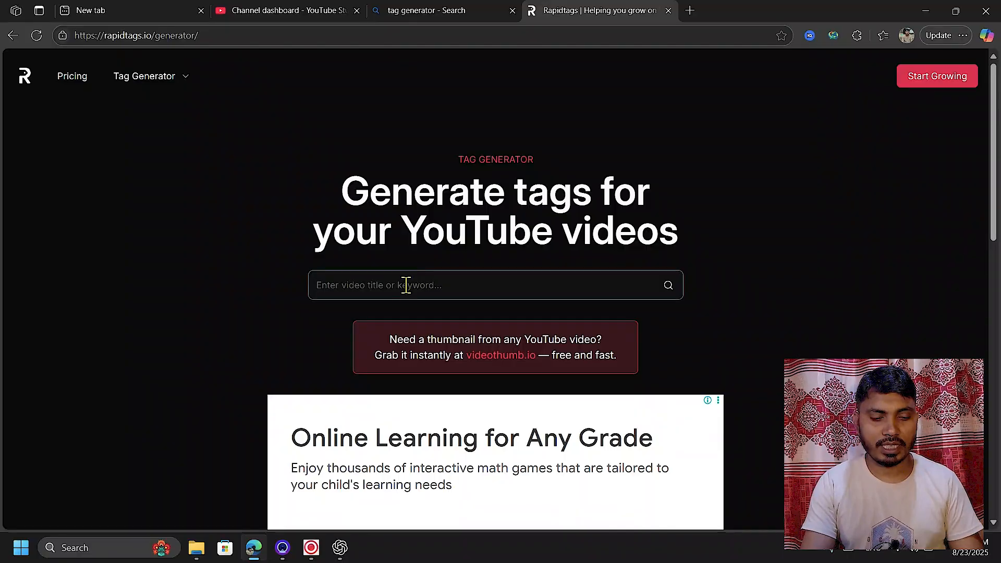
key(ctrl+v)
click(667, 286)
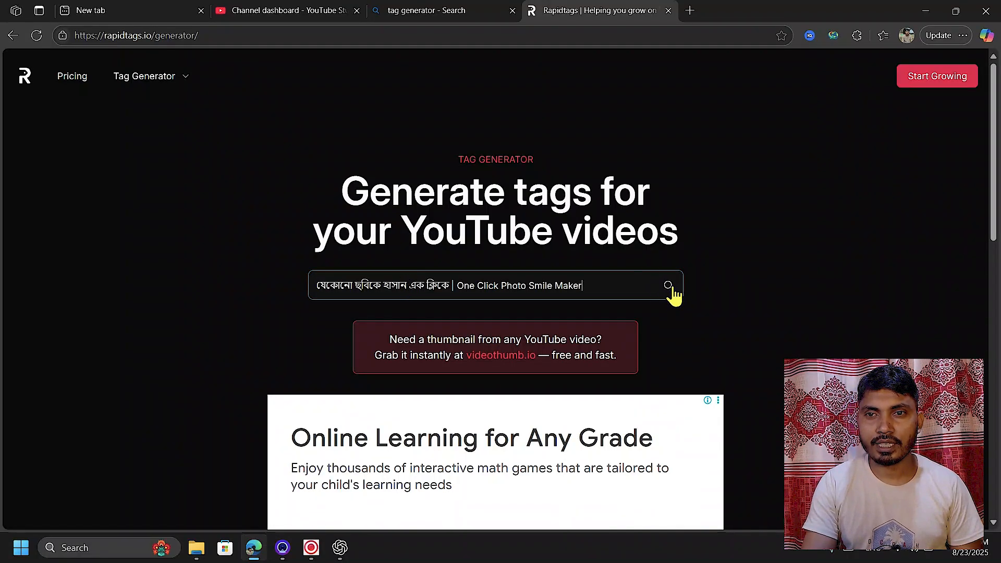
- Review the generated tag list and copy all of its tags
scroll(826, 252, down, 3)
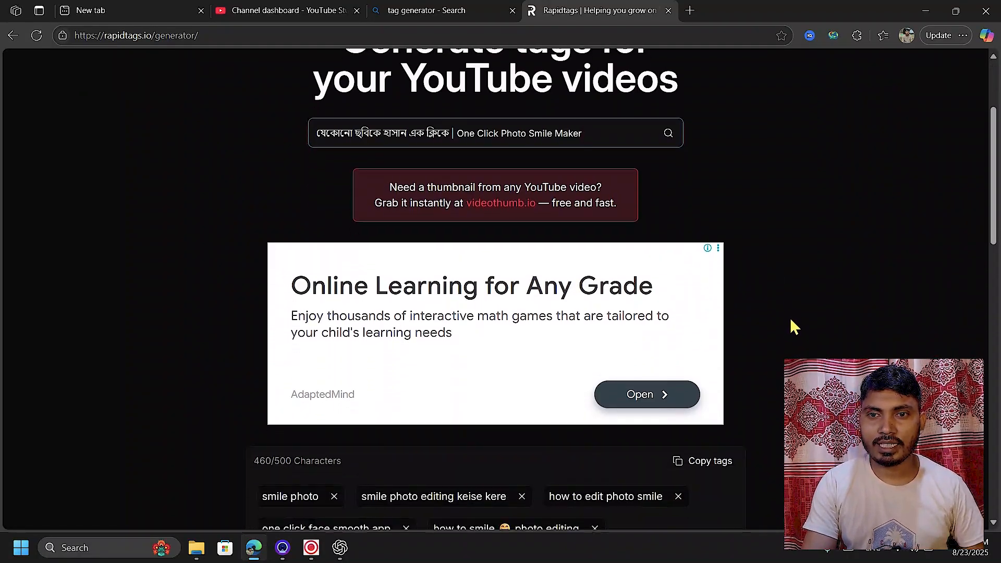
scroll(487, 468, down, 3)
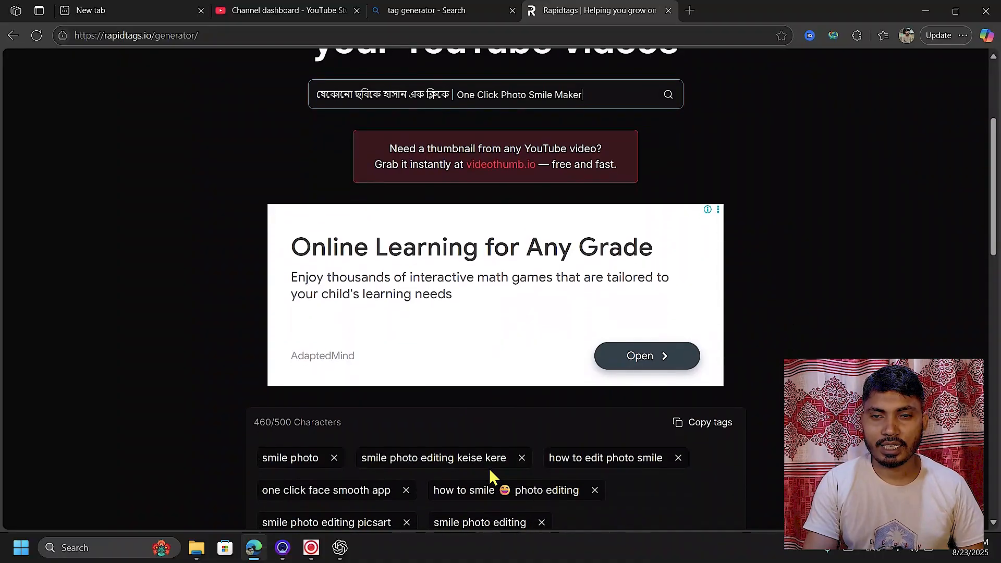
scroll(533, 448, up, 1)
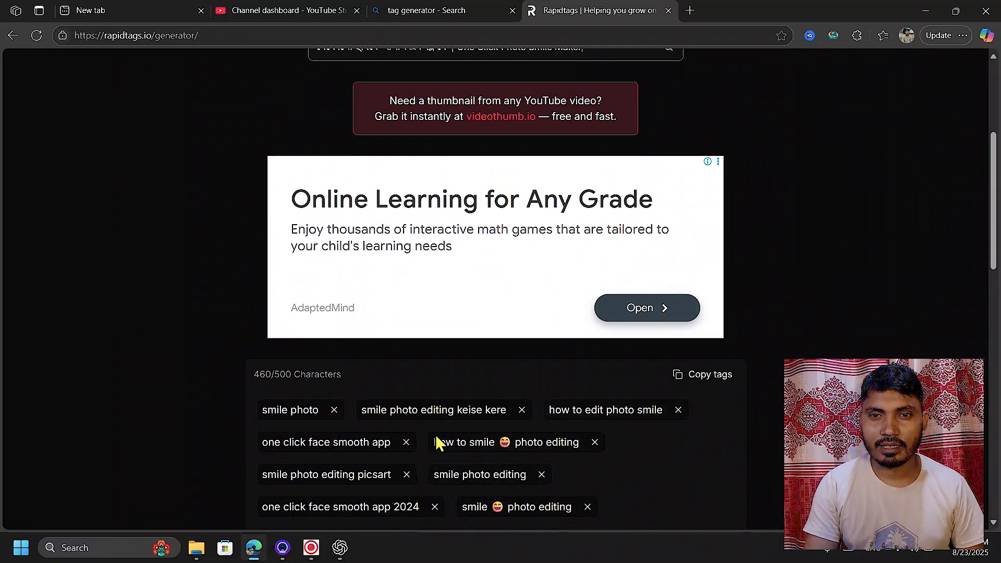
scroll(581, 449, down, 2)
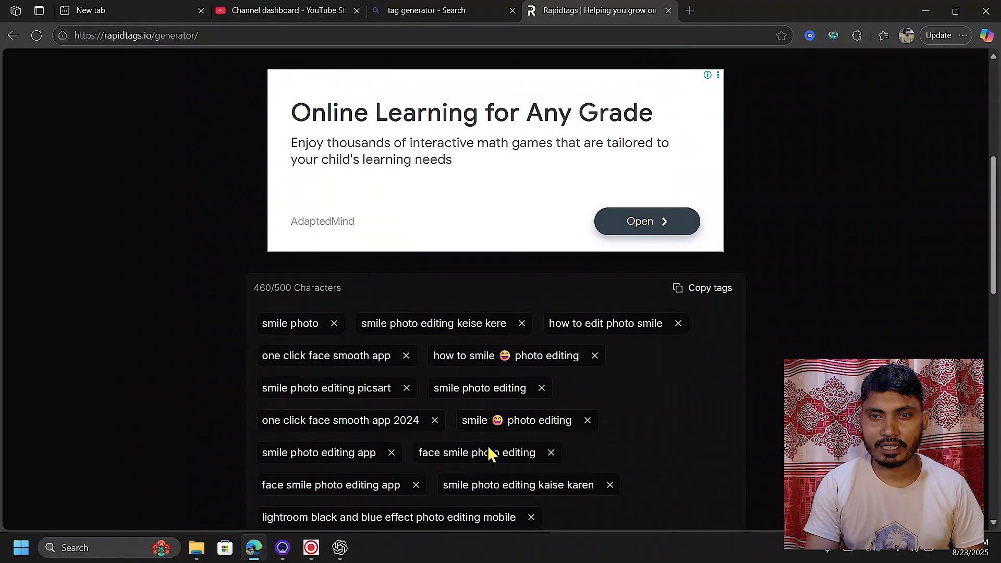
scroll(625, 466, up, 1)
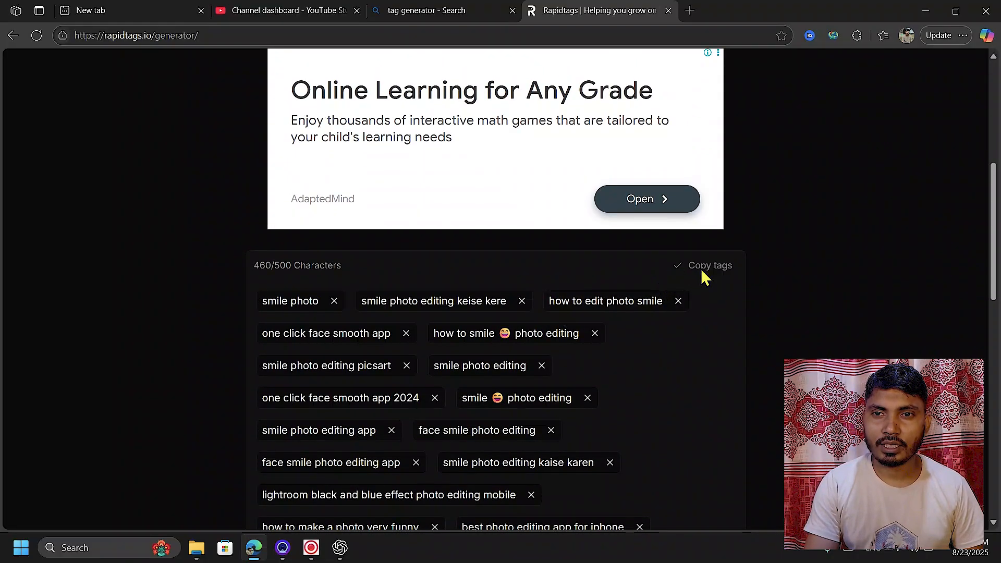
click(697, 267)
scroll(746, 209, up, 3)
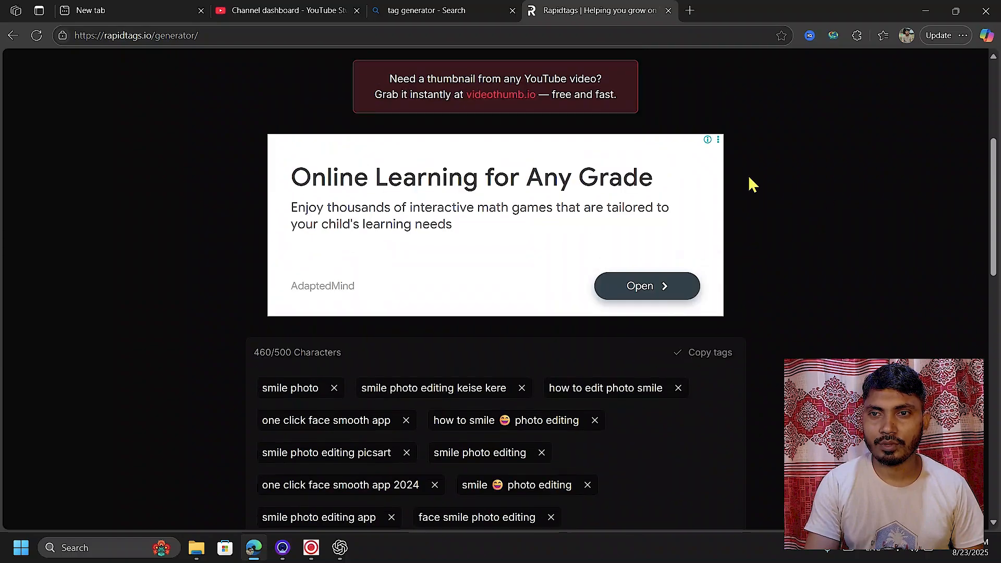
- Return to the YouTube Studio upload, clear all existing video tags and paste in the copied generated tags
click(282, 11)
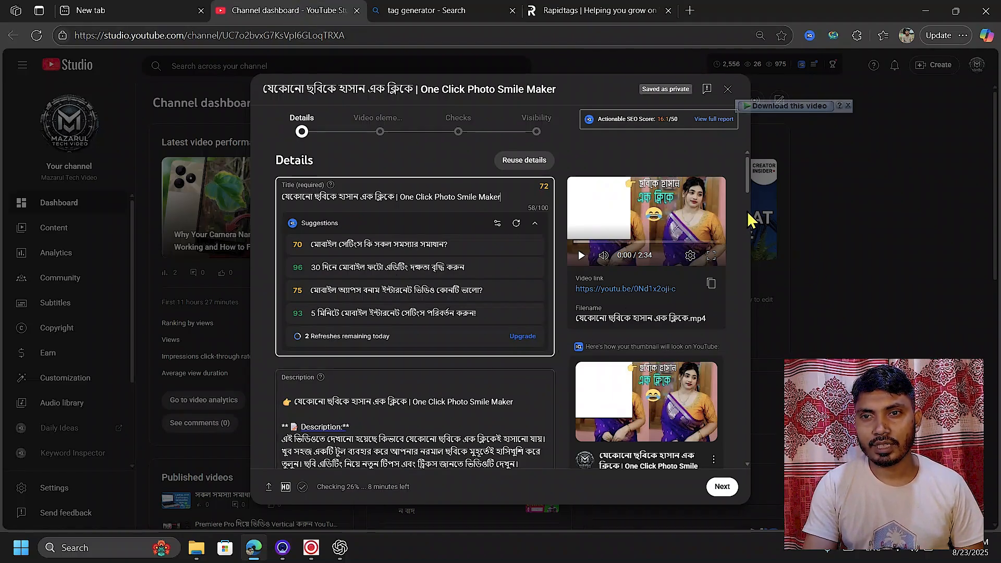
drag(749, 180, 746, 363)
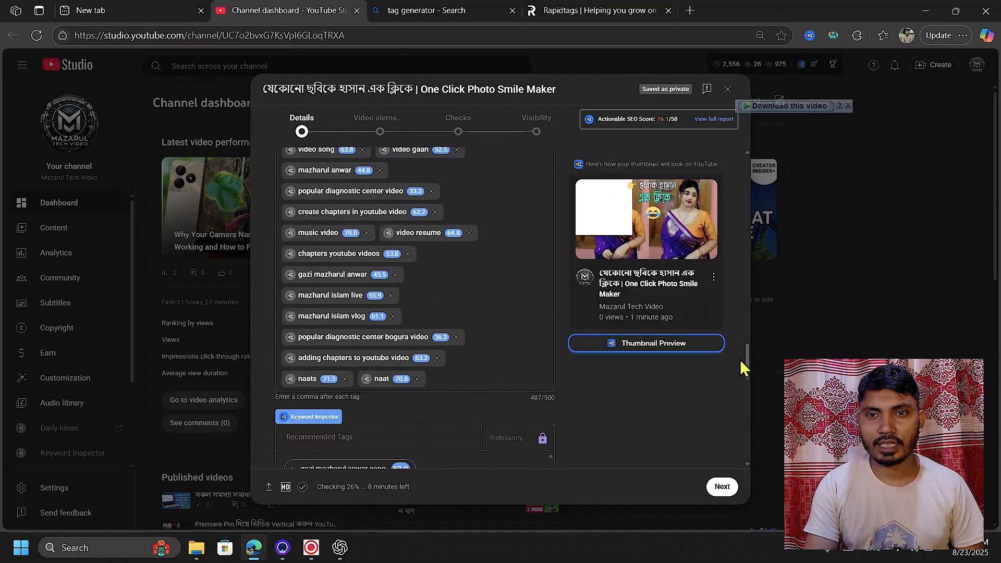
scroll(530, 255, up, 3)
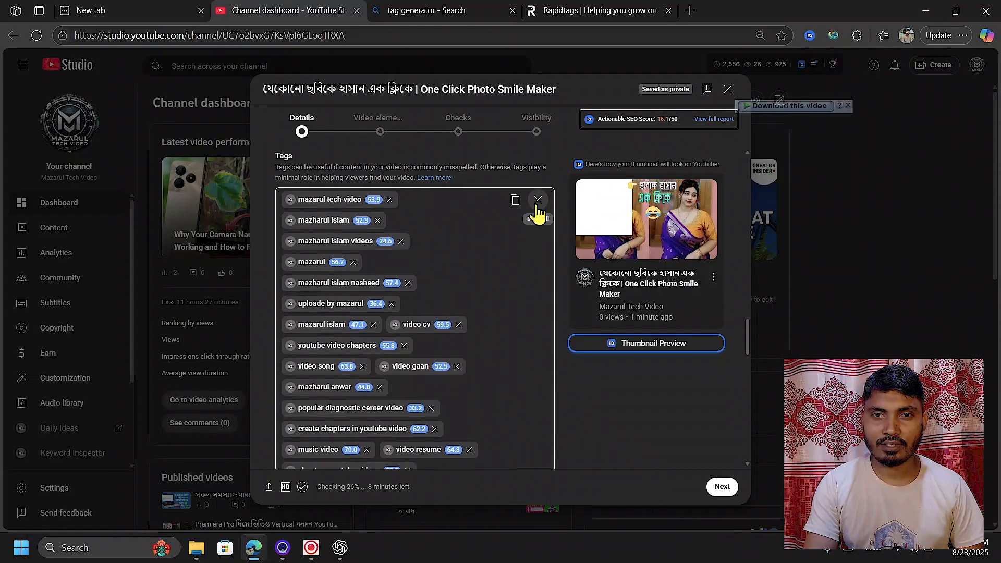
click(537, 200)
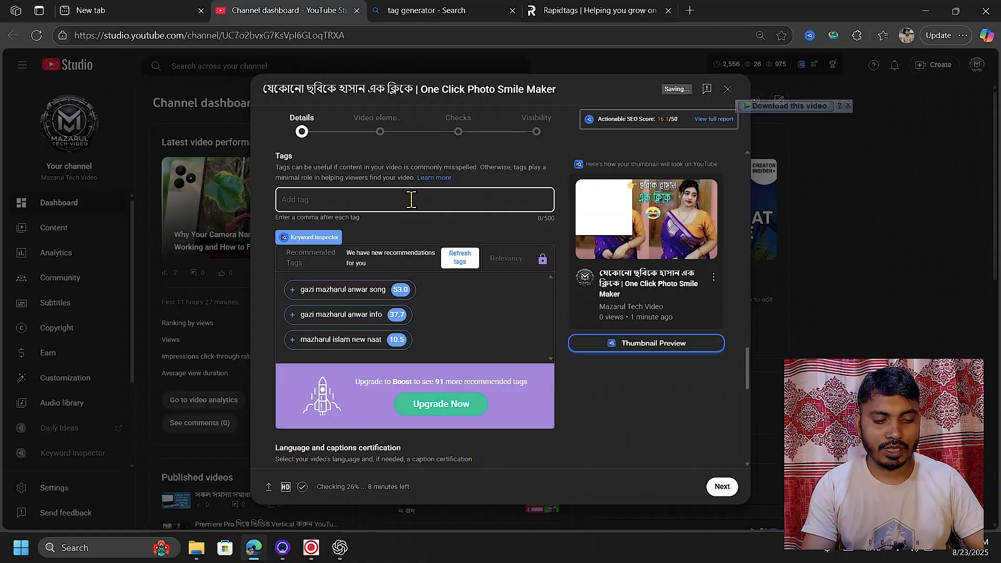
key(ctrl+v)
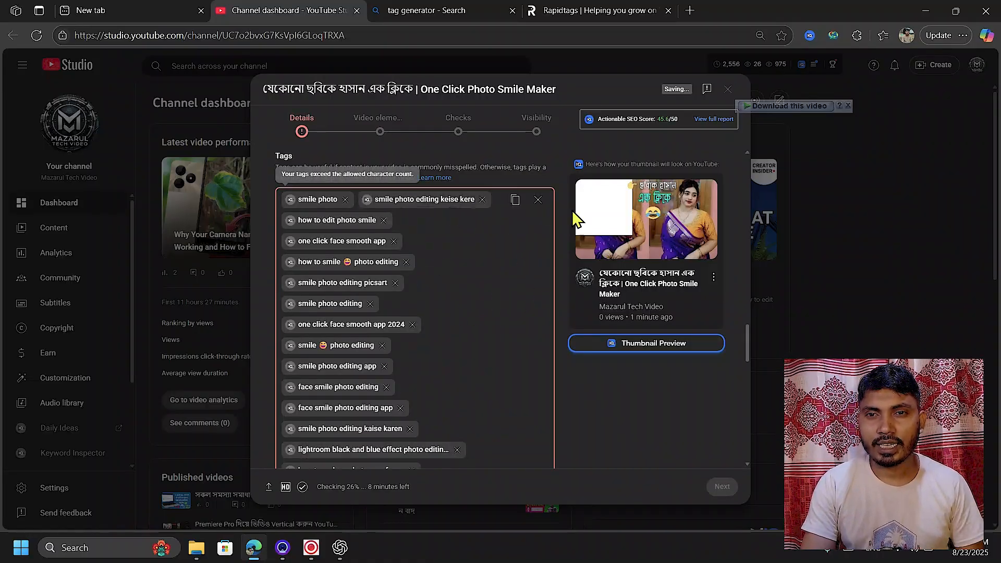
- Remove the tag beginning "lightroom black and blue effect photo" from the video's tags and review the remaining tags
scroll(452, 308, down, 4)
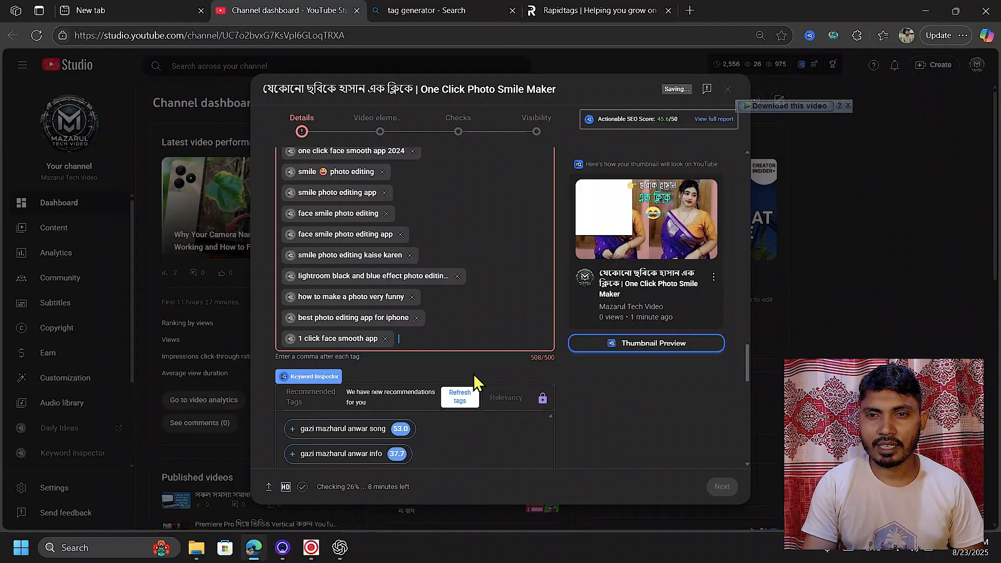
click(457, 276)
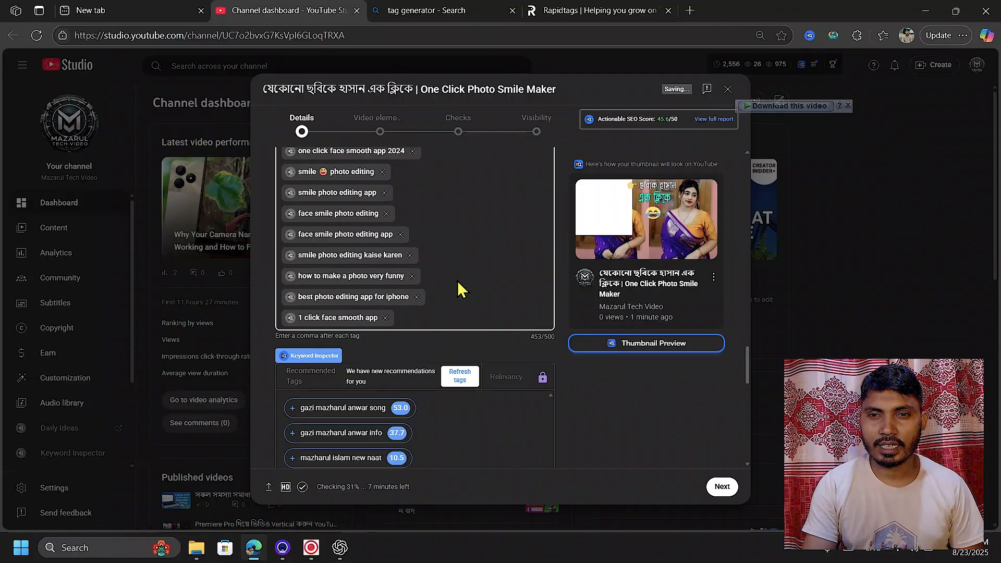
scroll(530, 273, up, 3)
scroll(535, 245, up, 3)
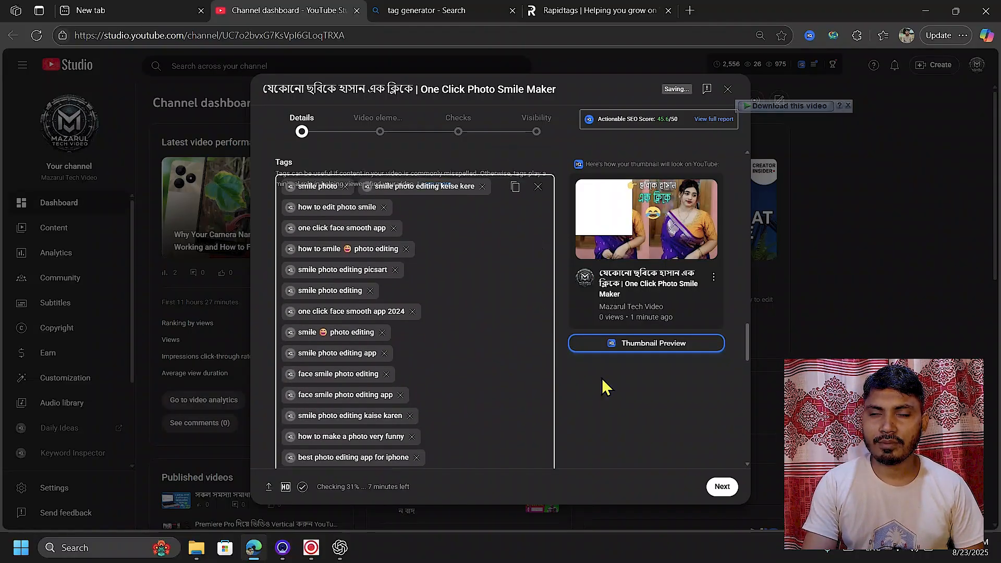
- Proceed to the video elements, add an end screen with video and subscribe elements, and move the video element to the frame's lower-left corner
click(722, 487)
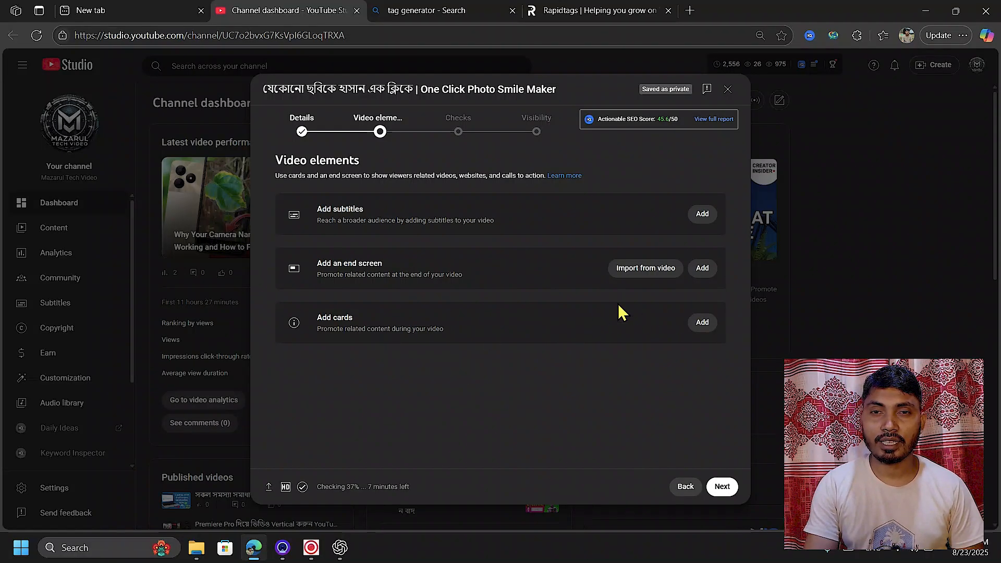
click(702, 268)
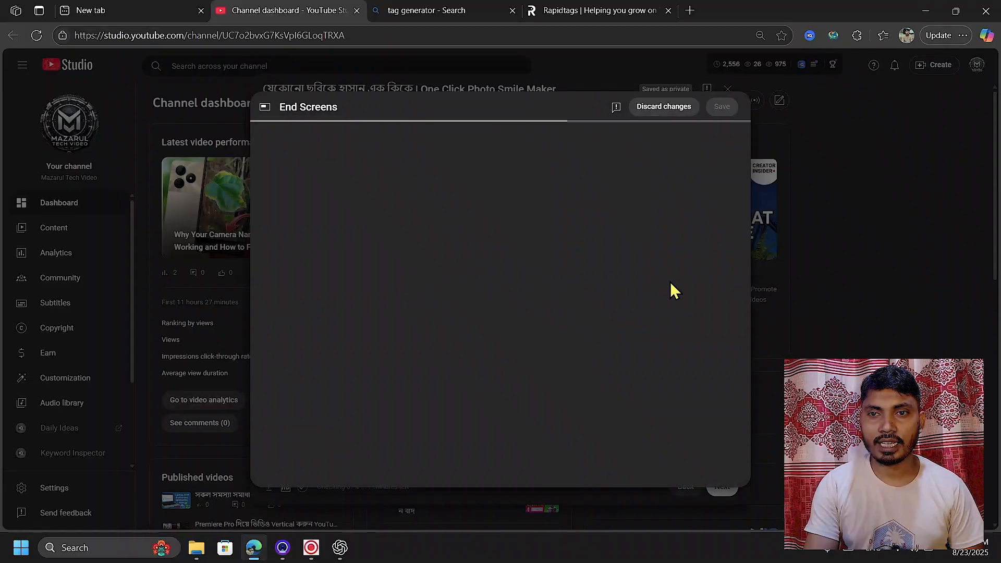
click(420, 186)
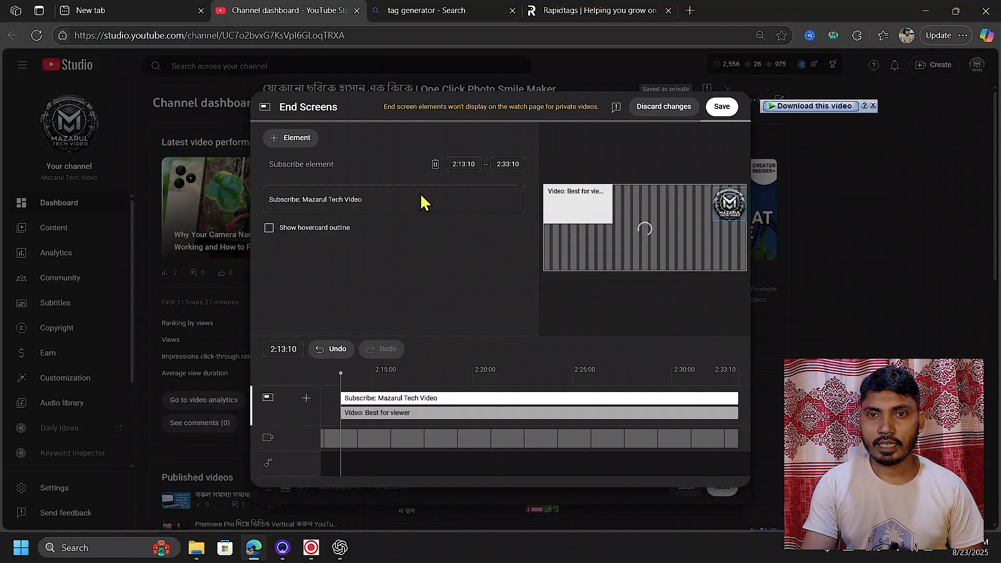
drag(525, 218, 526, 257)
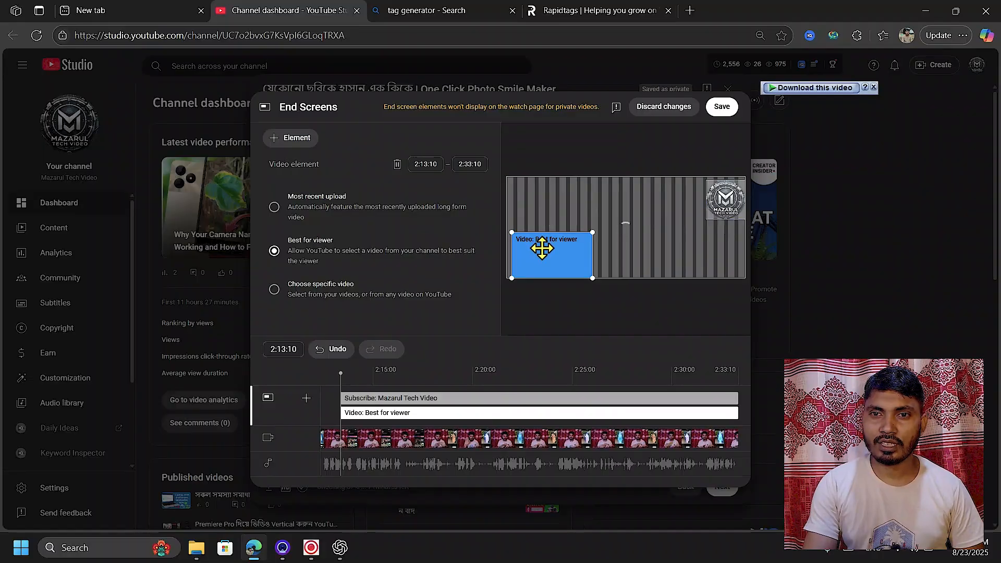
- Assign the specific video "Why Your Camera Name Setting Isn't Working and How to Fix It" to the video element, preview at 2:15:26 and save the end screen
click(319, 286)
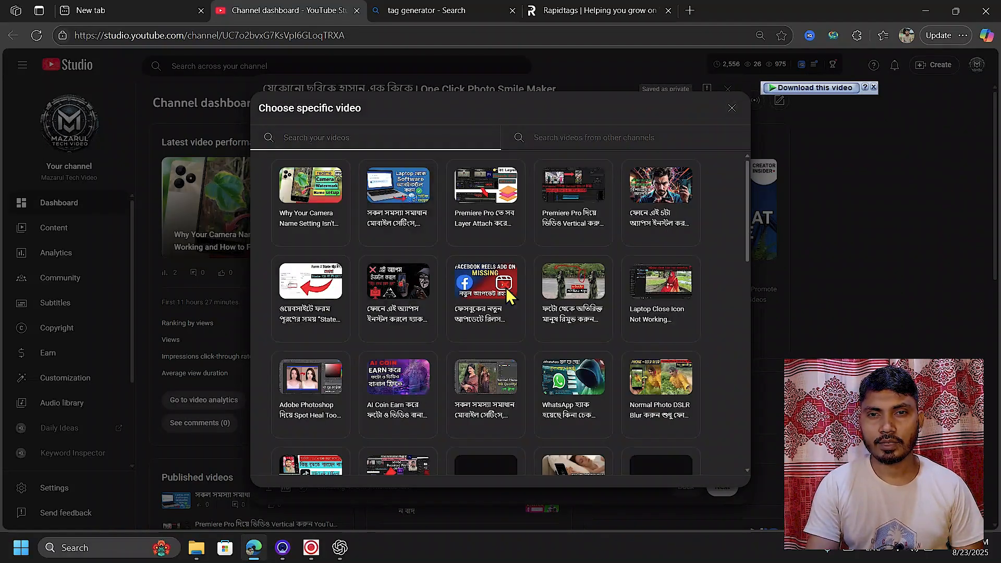
click(310, 213)
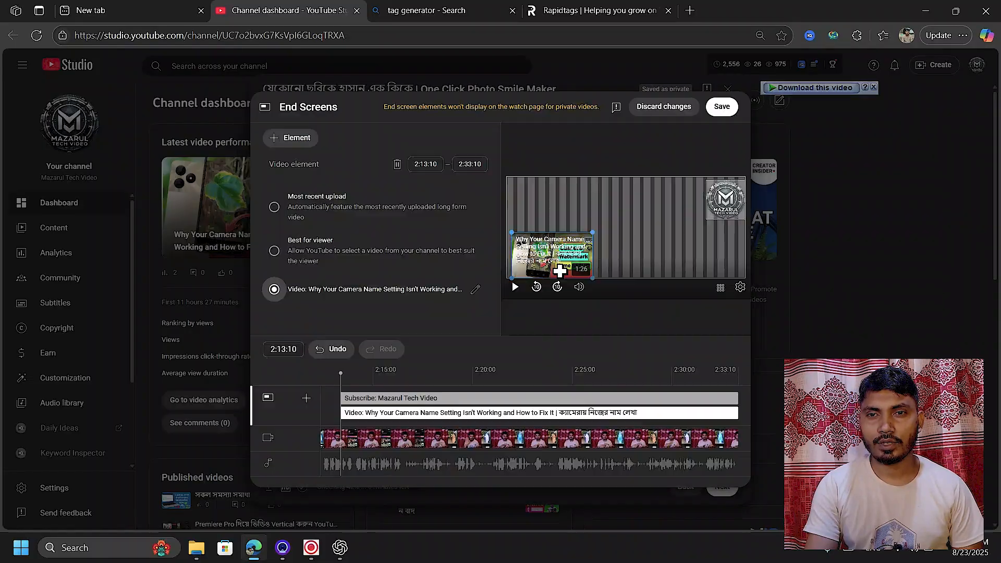
drag(341, 372, 391, 399)
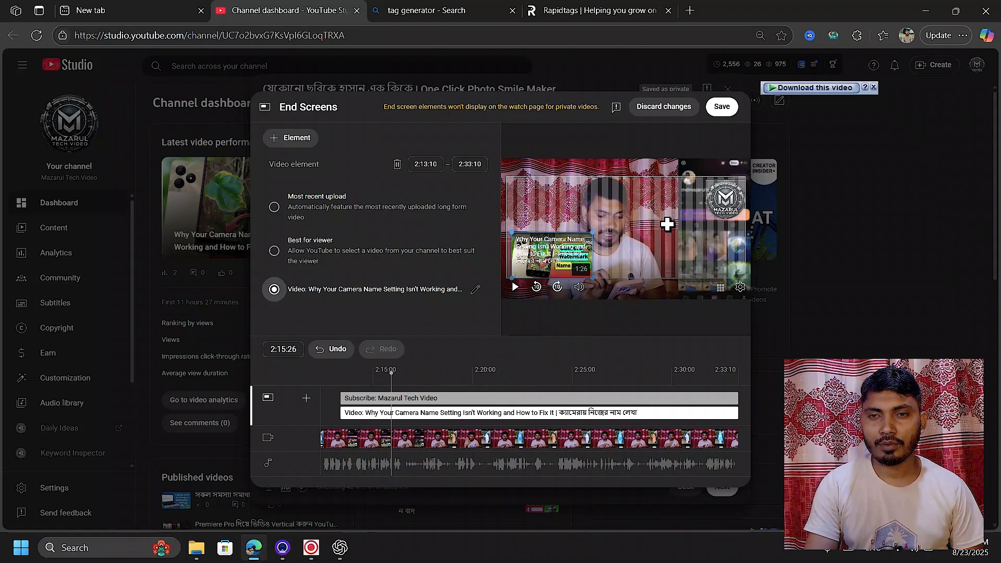
click(726, 107)
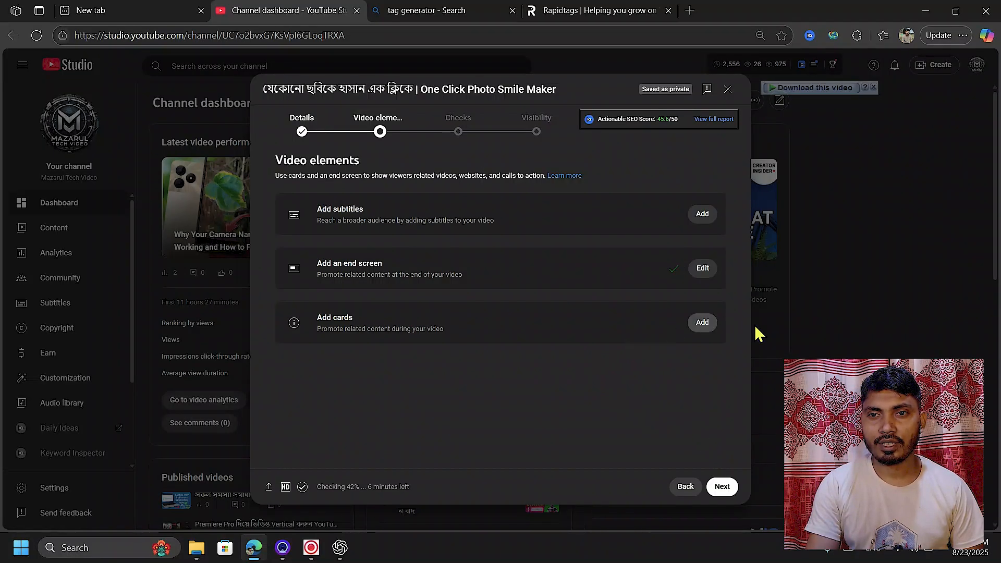
- Continue past the checks to visibility, save the video as Unlisted and close the sharing dialog
click(722, 486)
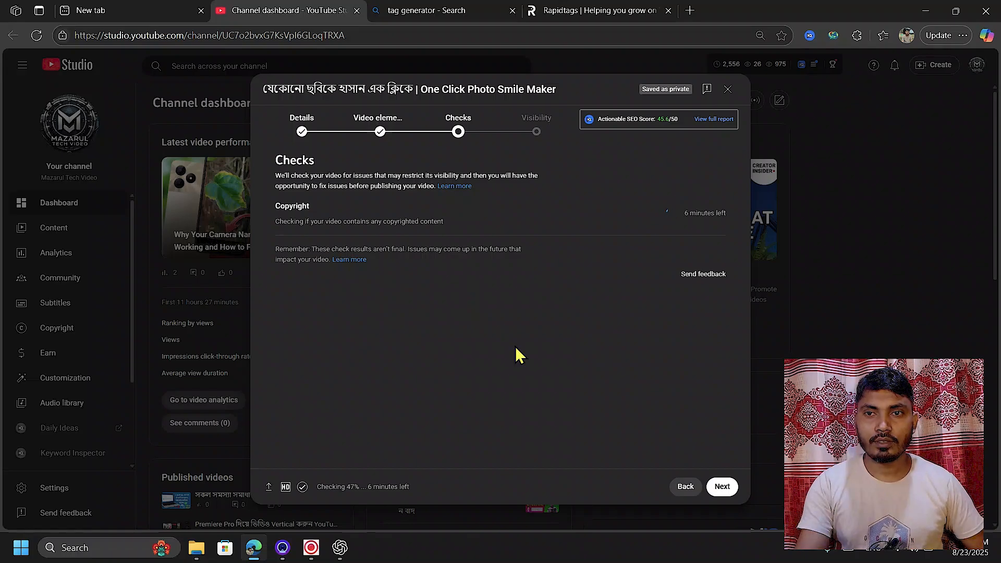
click(721, 487)
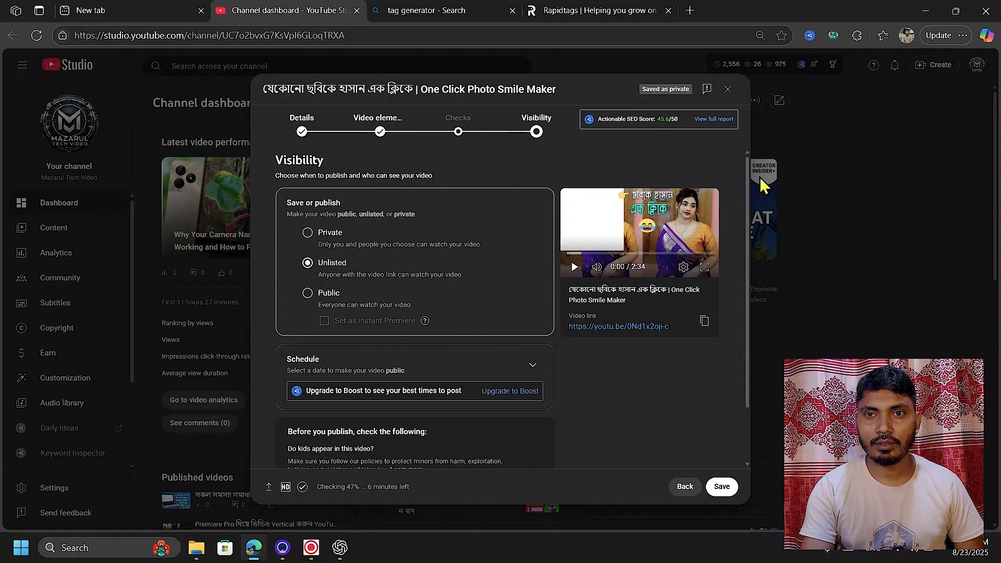
scroll(624, 349, down, 2)
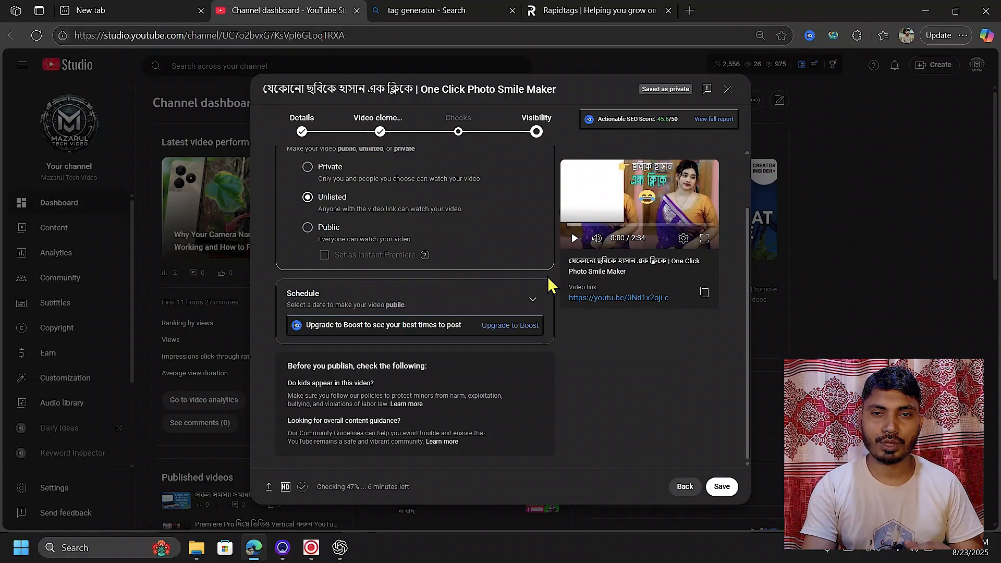
click(696, 488)
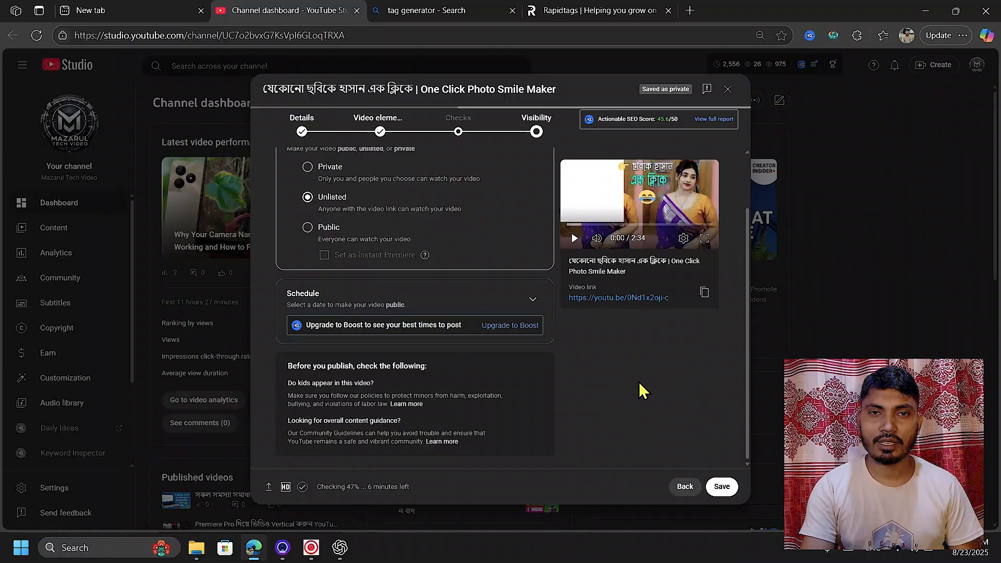
scroll(613, 344, down, 1)
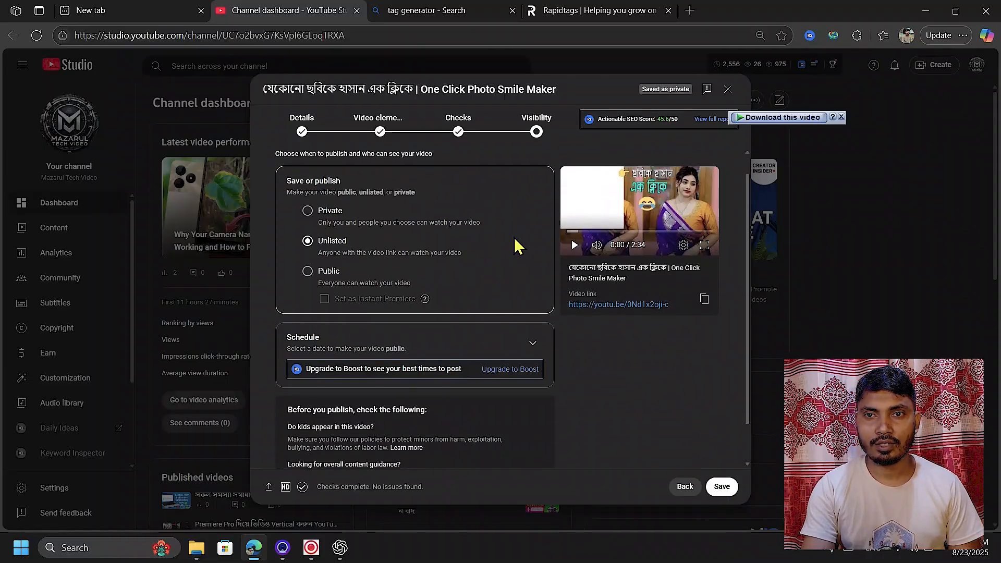
click(722, 487)
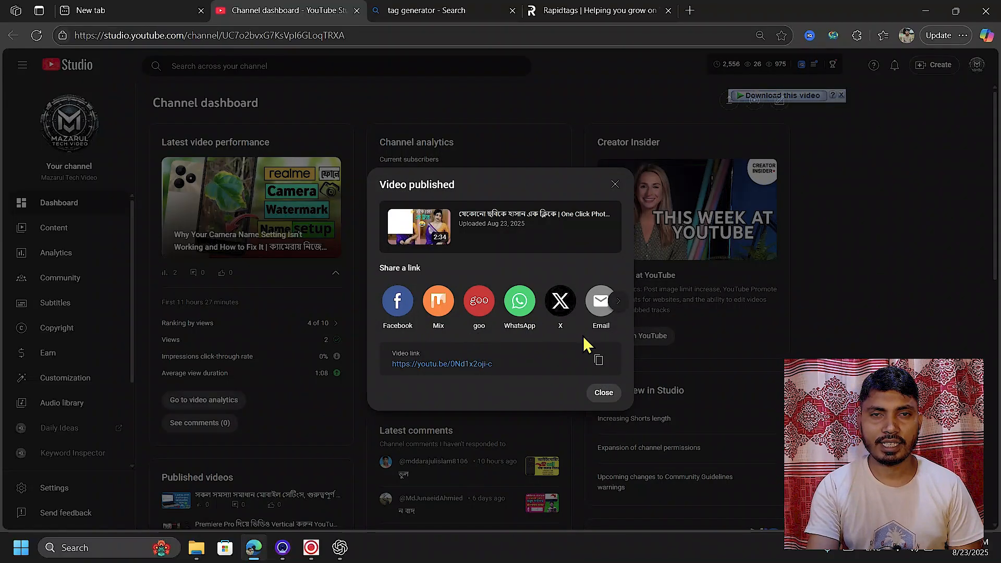
click(603, 395)
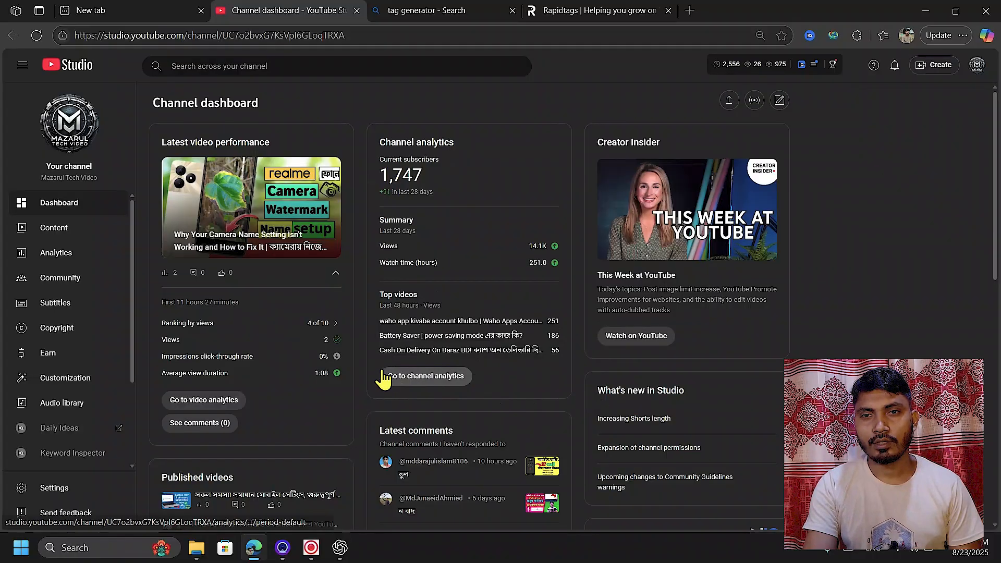